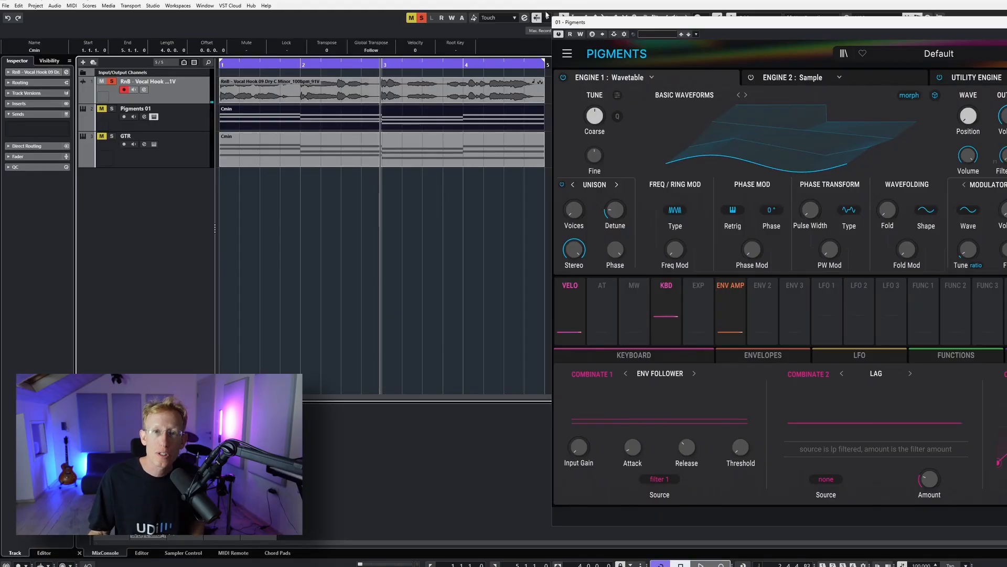
Activate side-chaining on the Pigments instrument and route the vocal track to the Pigments side-chain input.
click(614, 34)
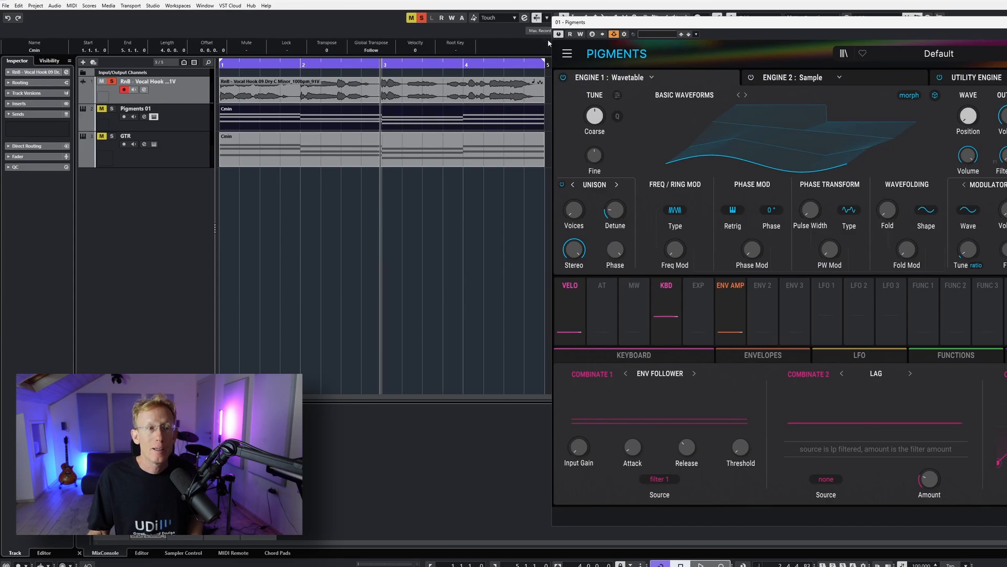
click(64, 129)
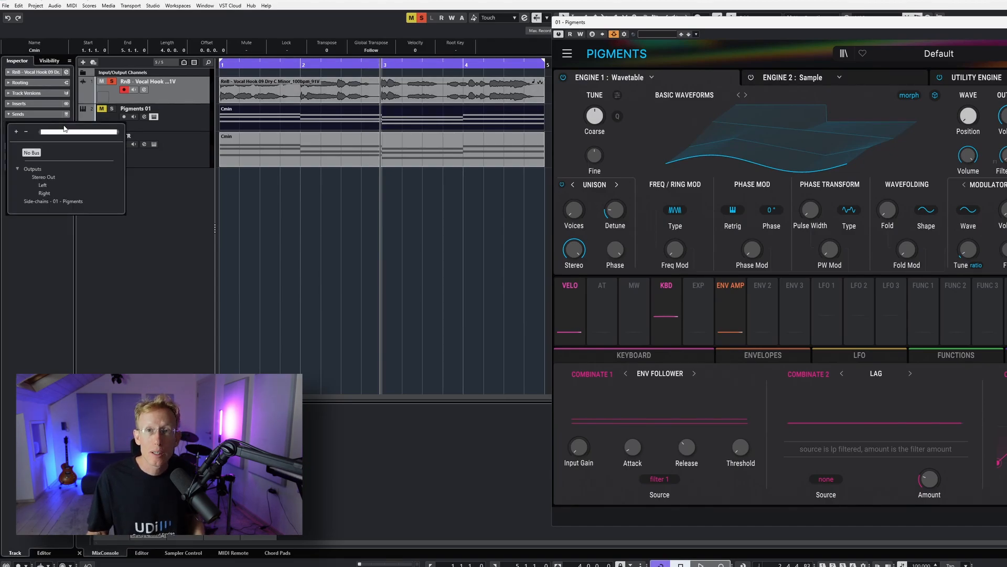
click(63, 202)
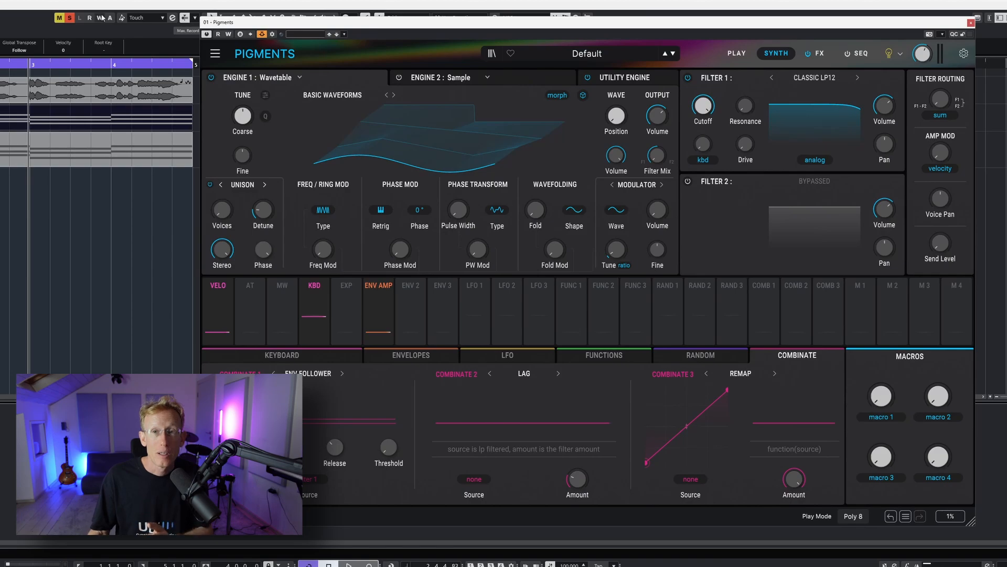
Inspect the Utility Engine's noise and oscillator sources.
click(624, 77)
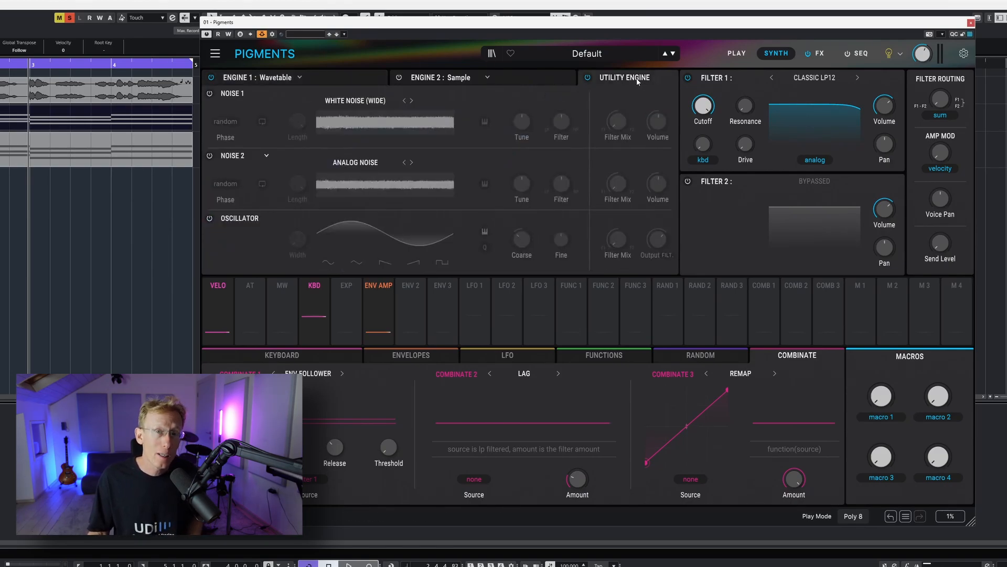
click(225, 155)
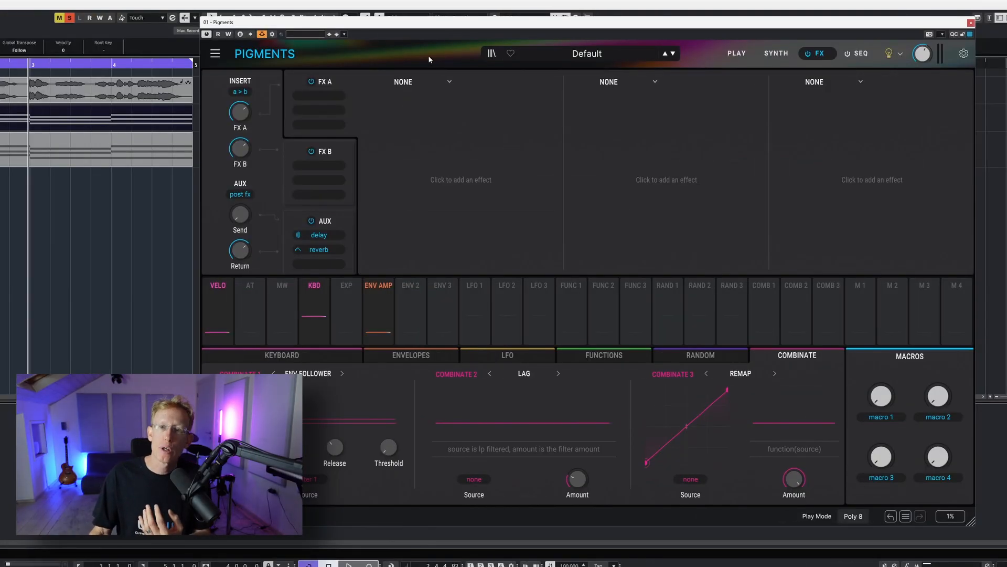
Insert a Vocoder effect in the first FX A slot and set its modulator source to Audio In.
click(450, 82)
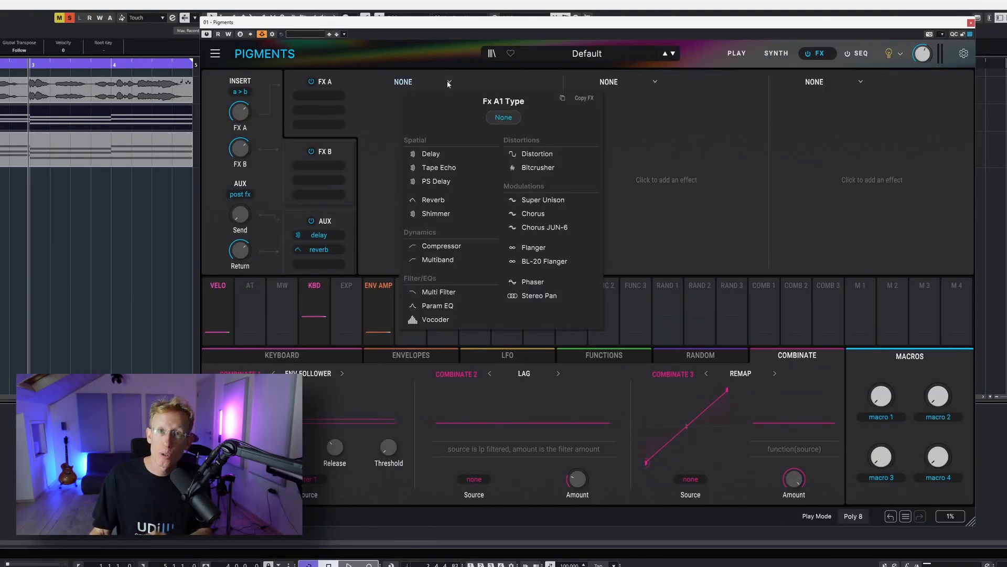
click(443, 320)
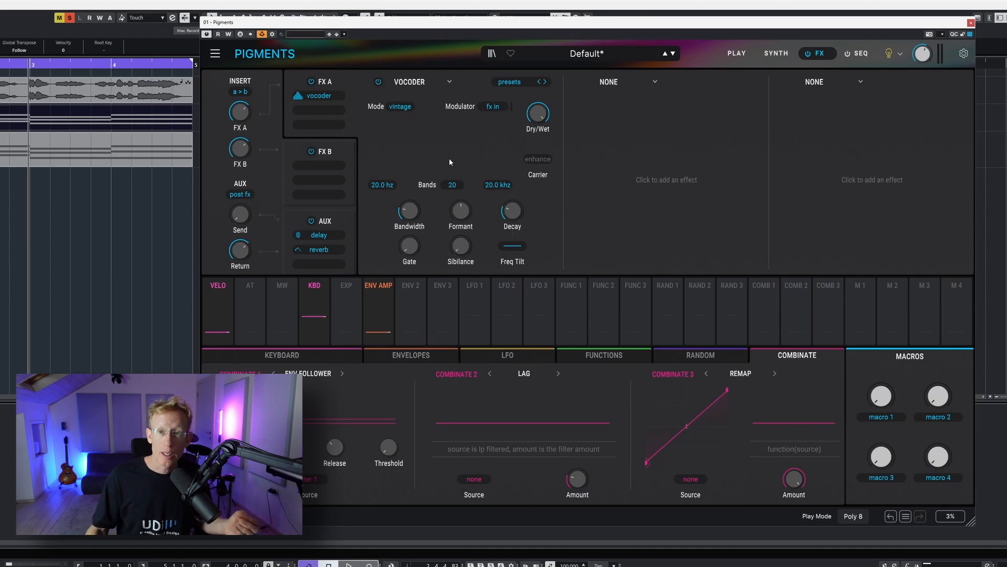
click(502, 107)
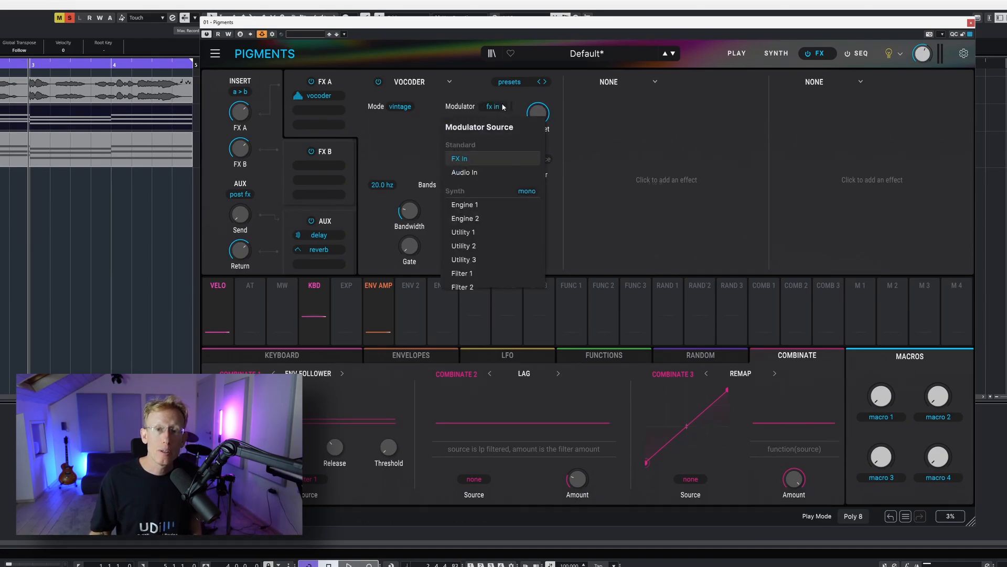
click(486, 171)
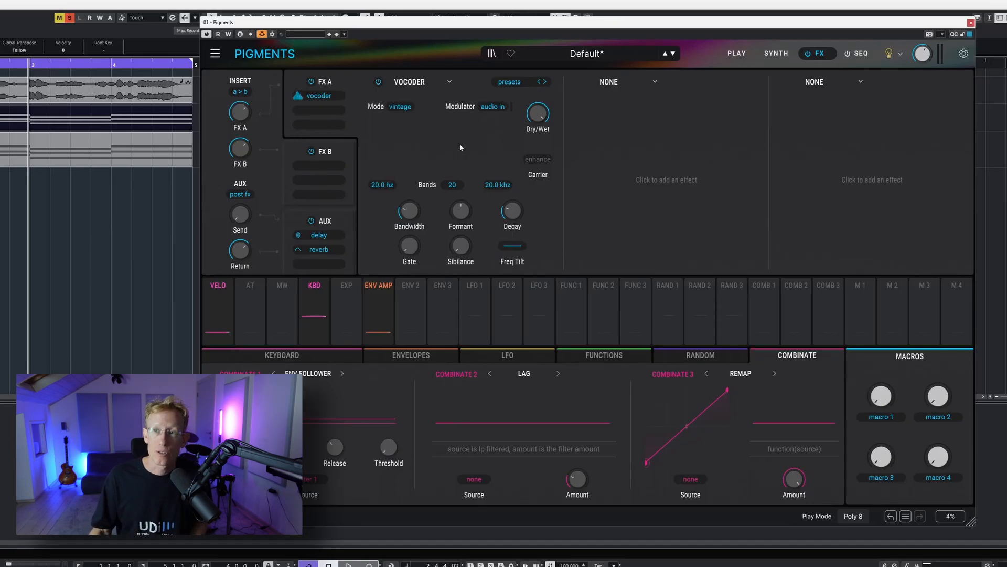
Turn Engine 1's wavetable Position knob up to its maximum.
click(779, 53)
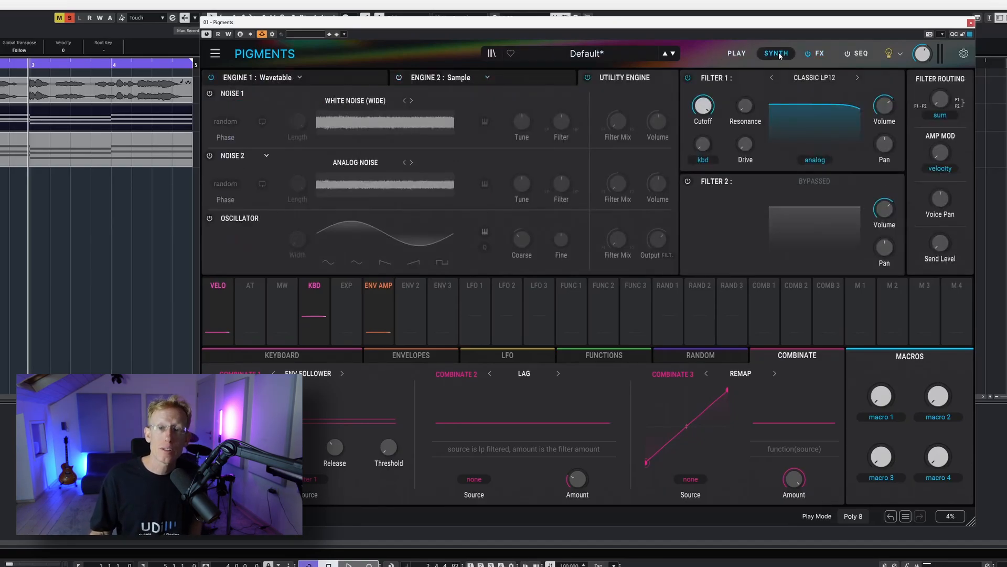
click(341, 78)
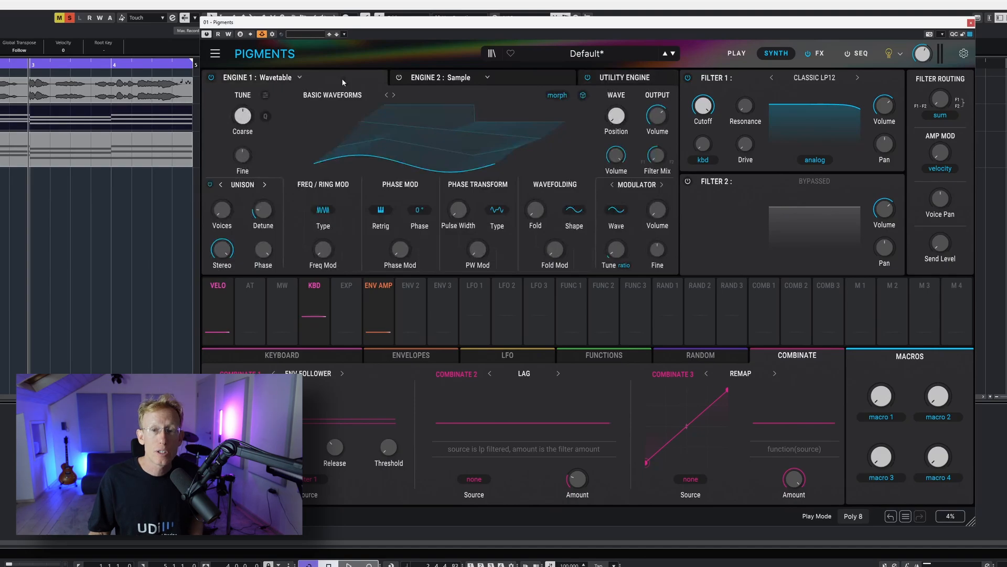
drag(618, 119, 618, 50)
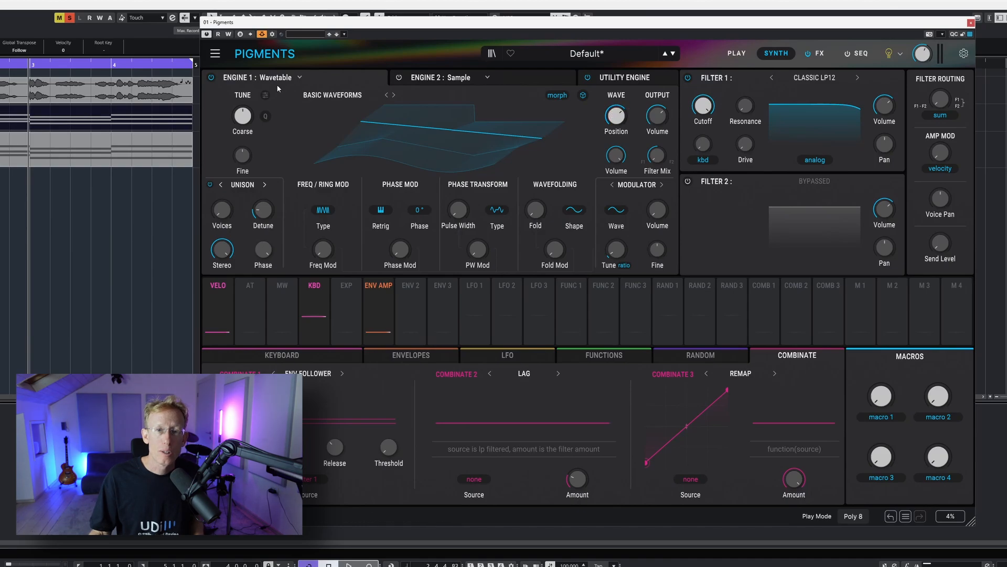
Switch Engine 1's type to Analog and back to Wavetable.
click(290, 78)
click(249, 113)
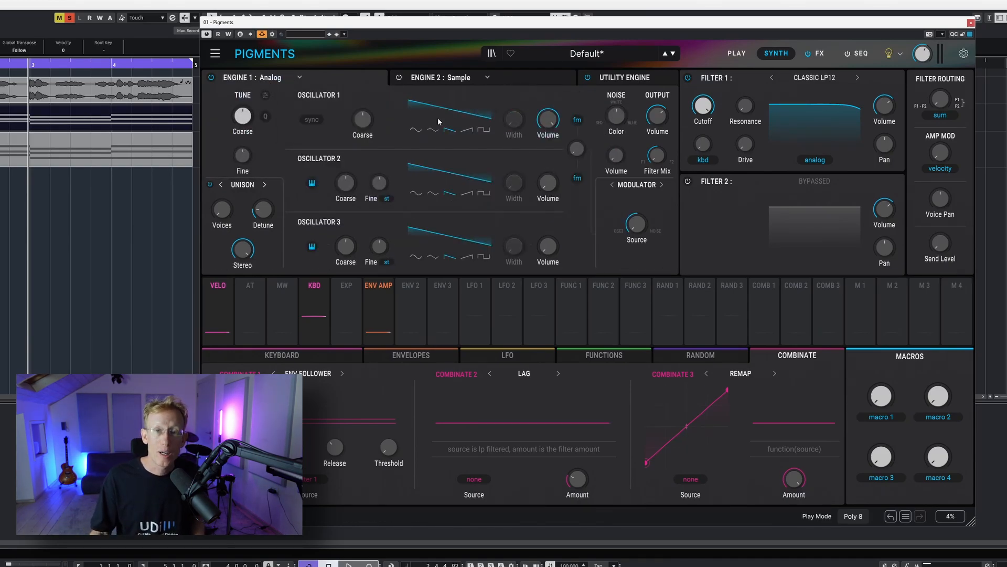
click(290, 77)
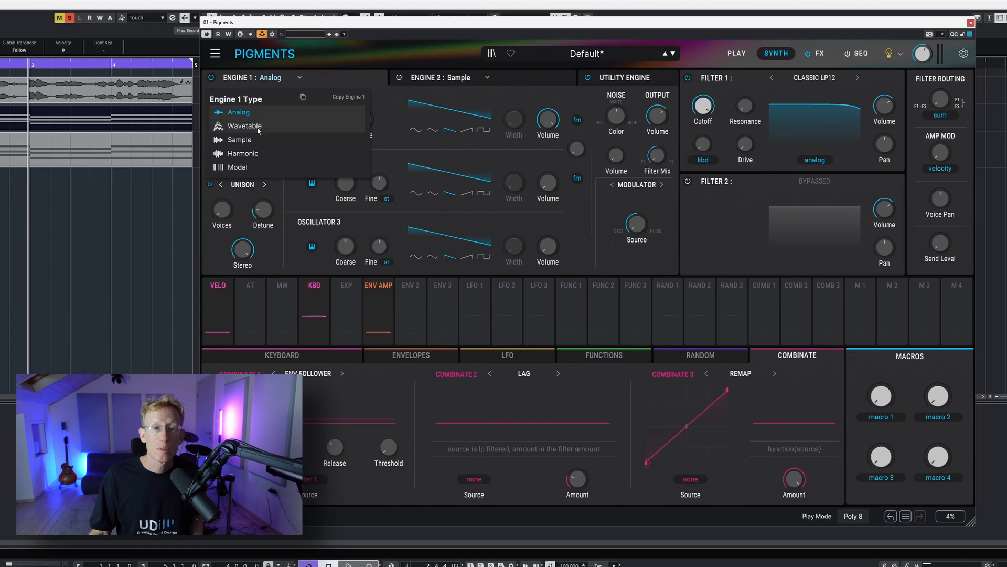
click(256, 125)
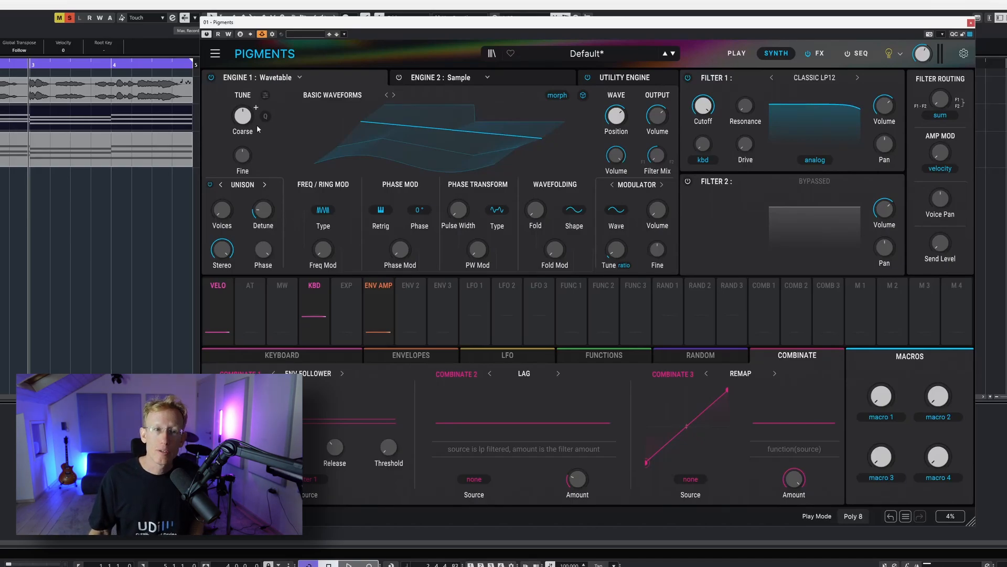
Examine the Pigments MIDI chord part and the mixer channels.
click(70, 18)
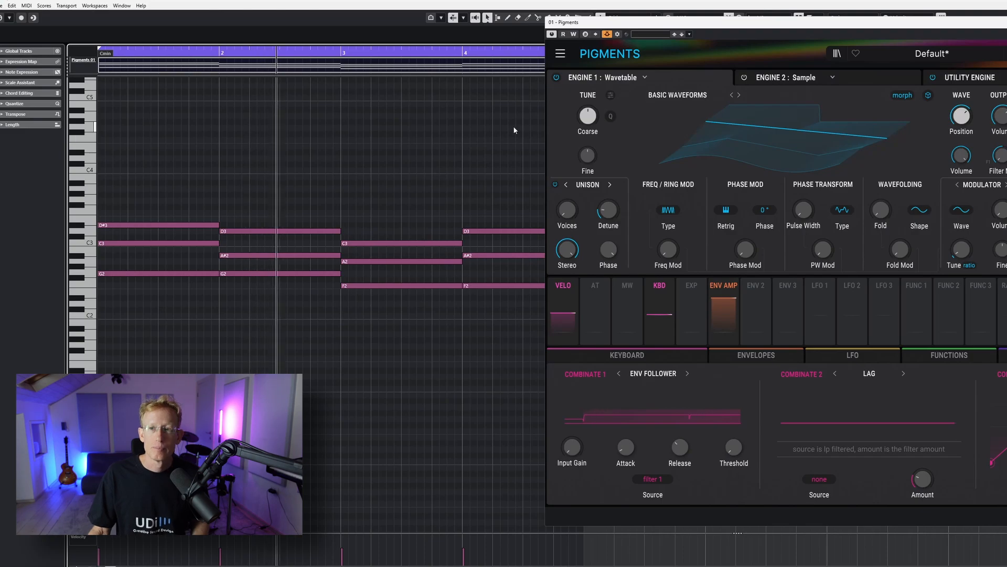
click(1006, 54)
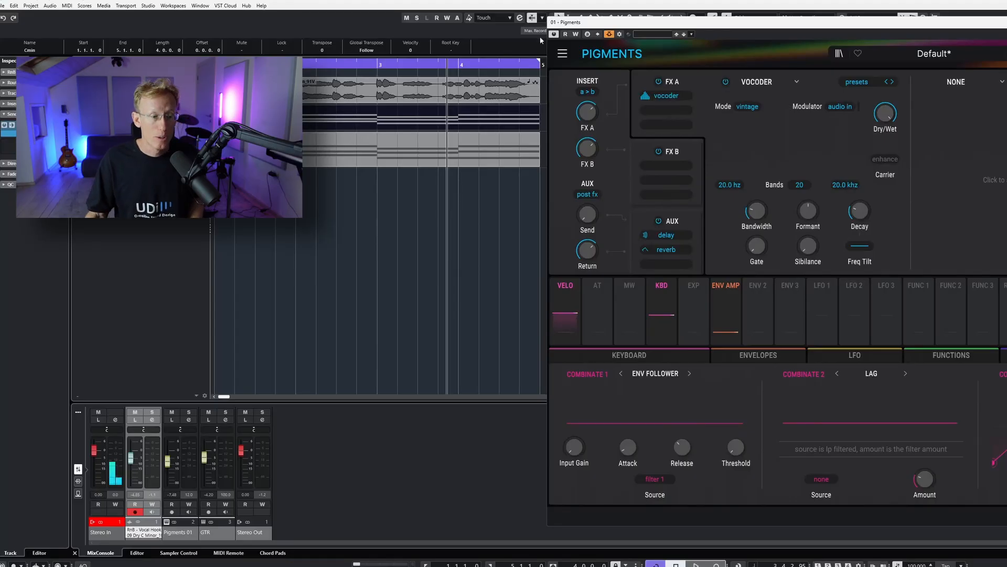
drag(133, 459, 168, 463)
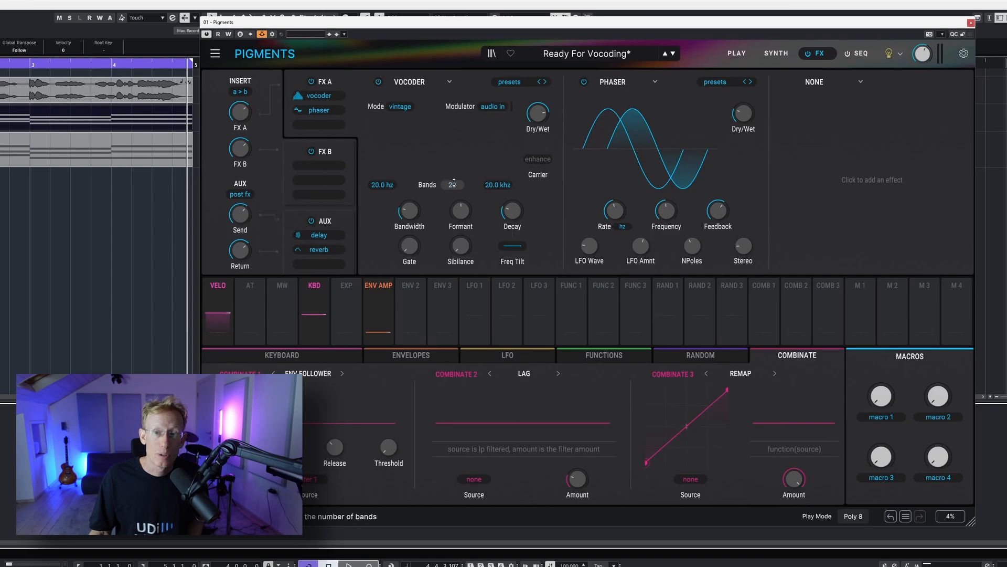
Play the project and adjust the vocoder's band count, settling on 28 bands.
key(space)
drag(454, 181, 454, 220)
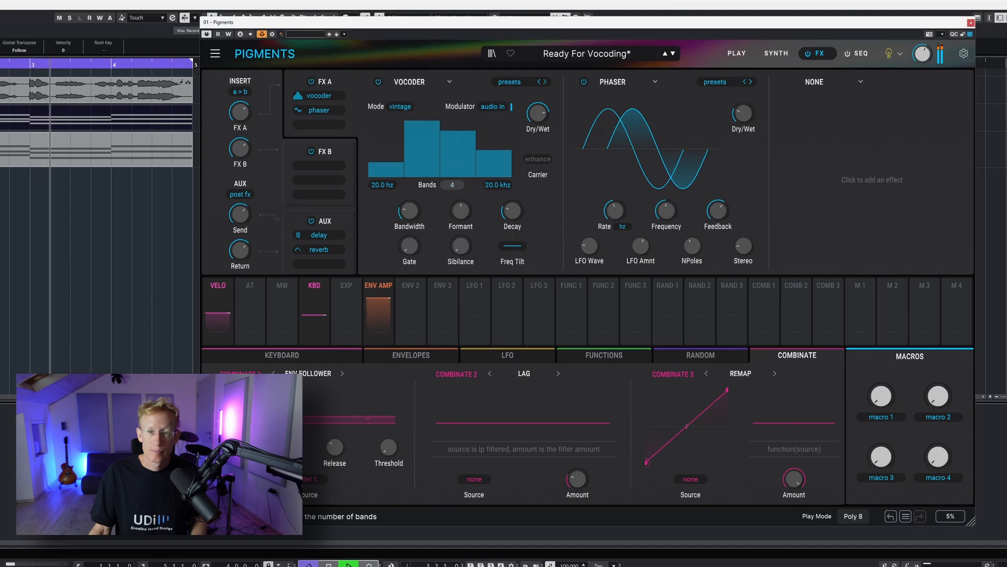
drag(452, 185, 452, 153)
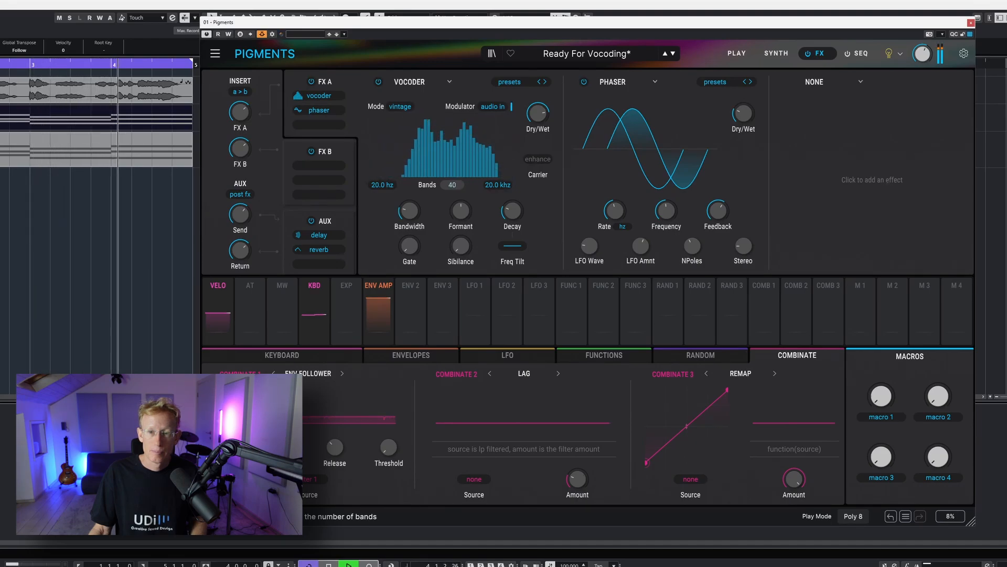
drag(452, 185, 461, 250)
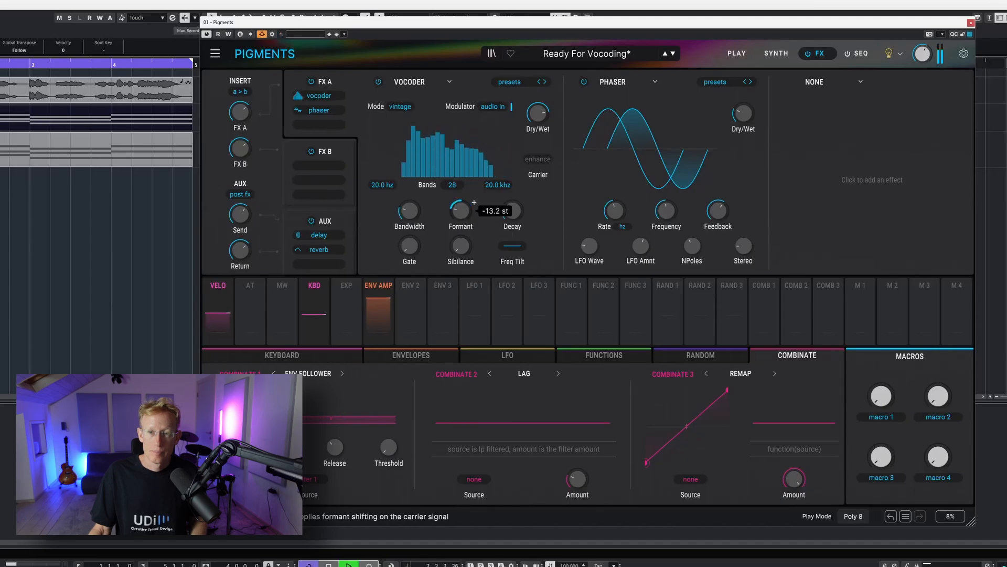
Reset the vocoder's Formant knob to its default and turn the Gate up during playback.
double_click(462, 211)
key(space)
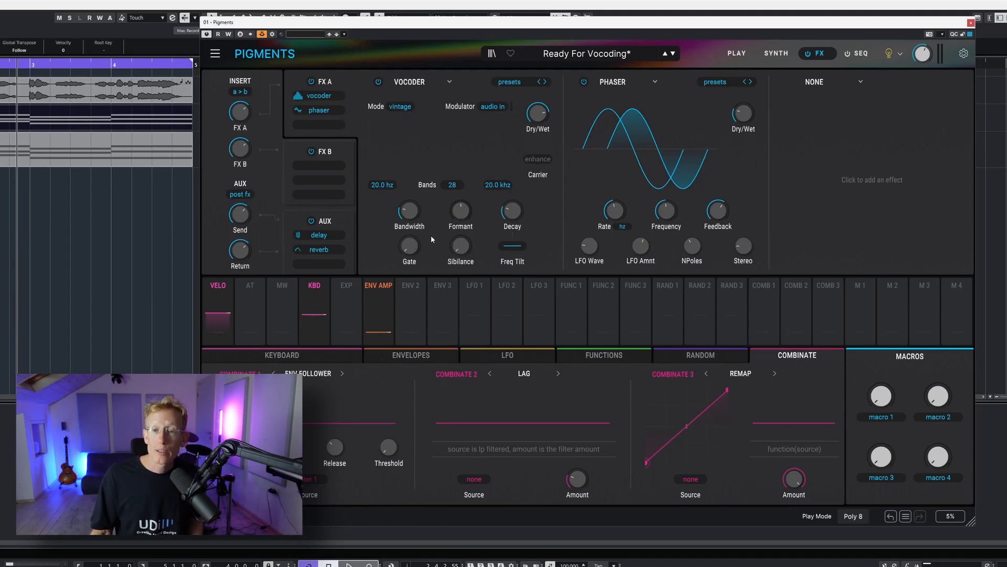
drag(409, 246, 409, 223)
key(space)
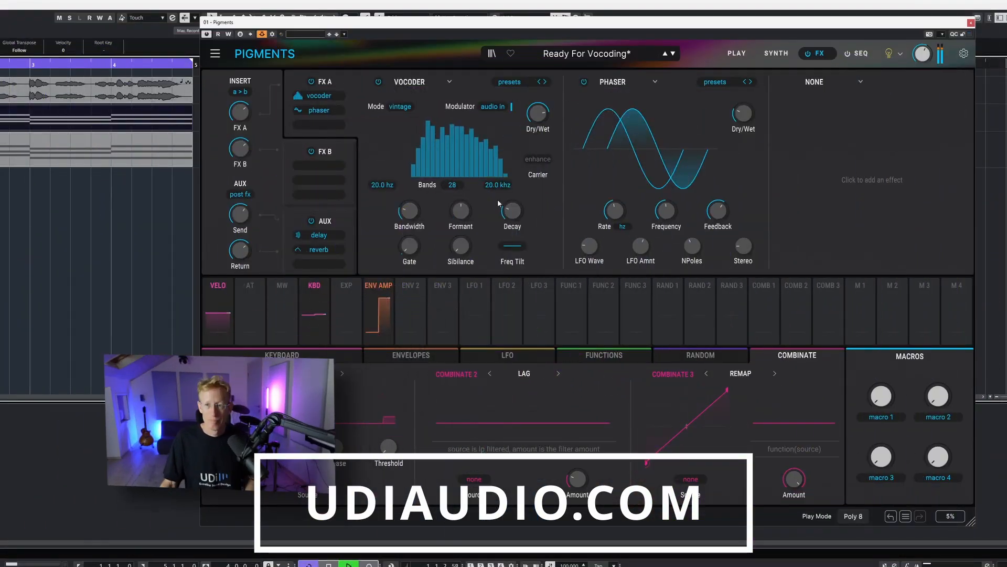
Step through Engine 1's wavetables, trying Chunky Sweep and others.
click(780, 55)
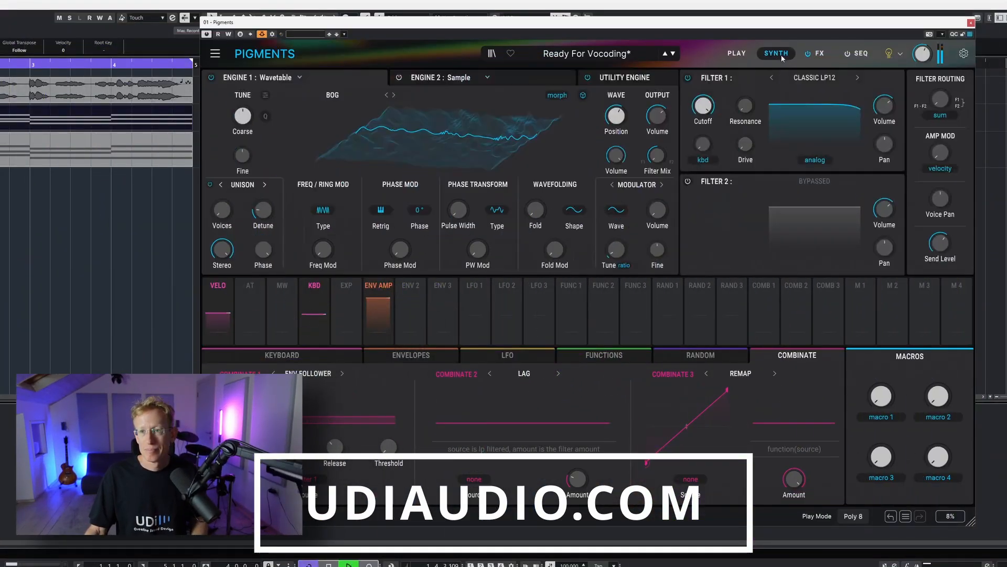
click(394, 95)
click(394, 95)
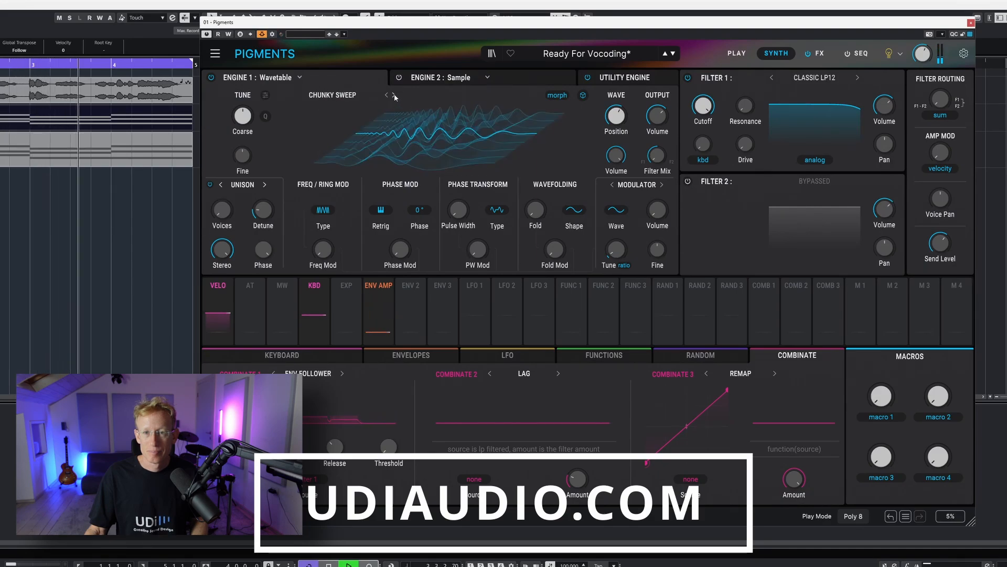
mouse_move(630, 107)
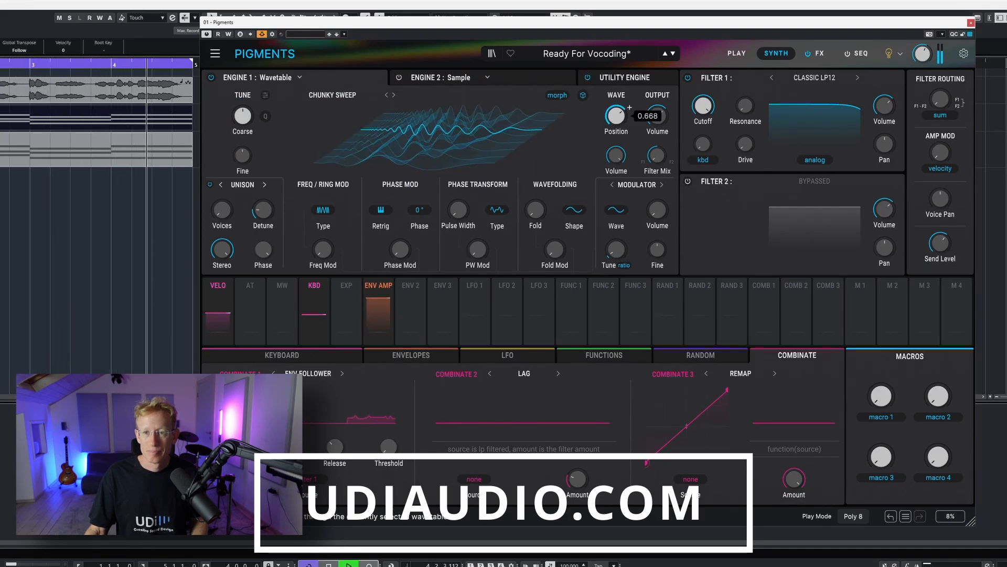
click(394, 95)
Switch Engine 1 to the Analog engine and turn up the Unison voice count.
click(279, 79)
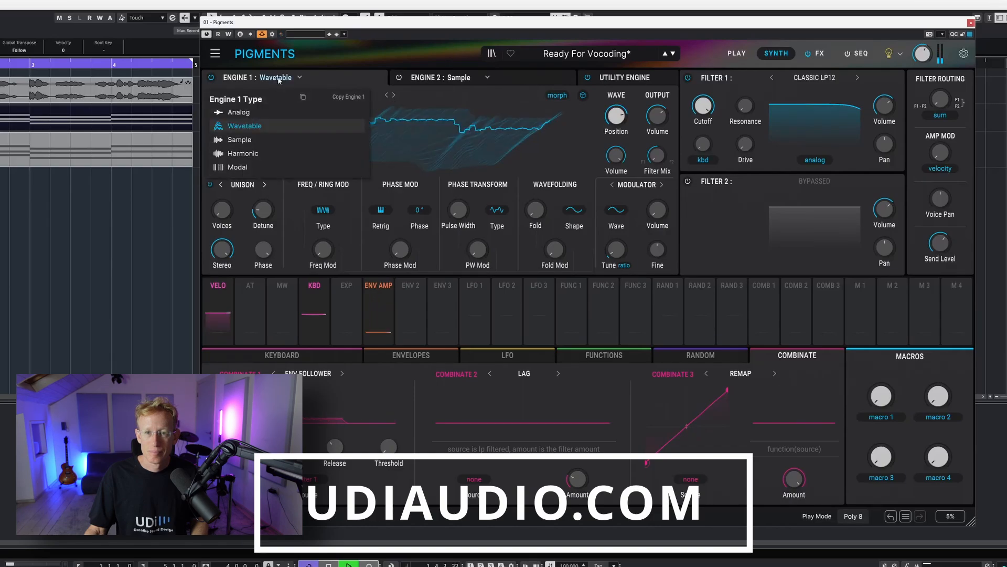
click(260, 114)
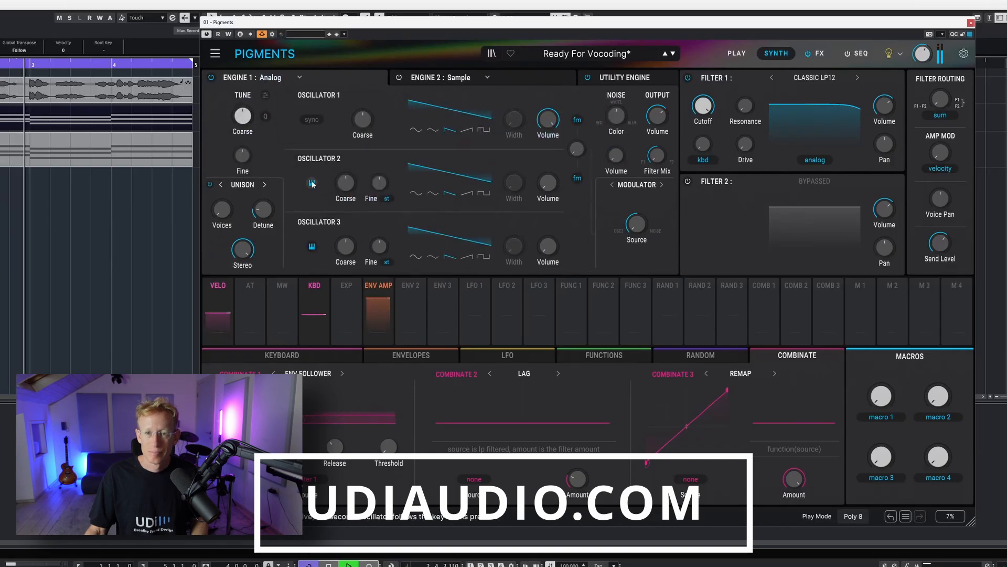
drag(226, 210, 235, 201)
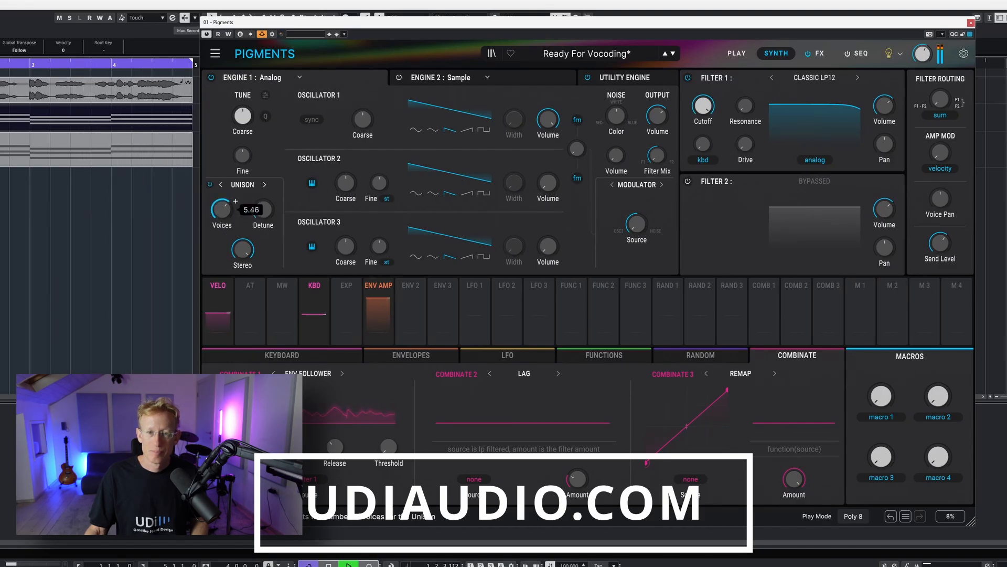
drag(263, 209, 264, 210)
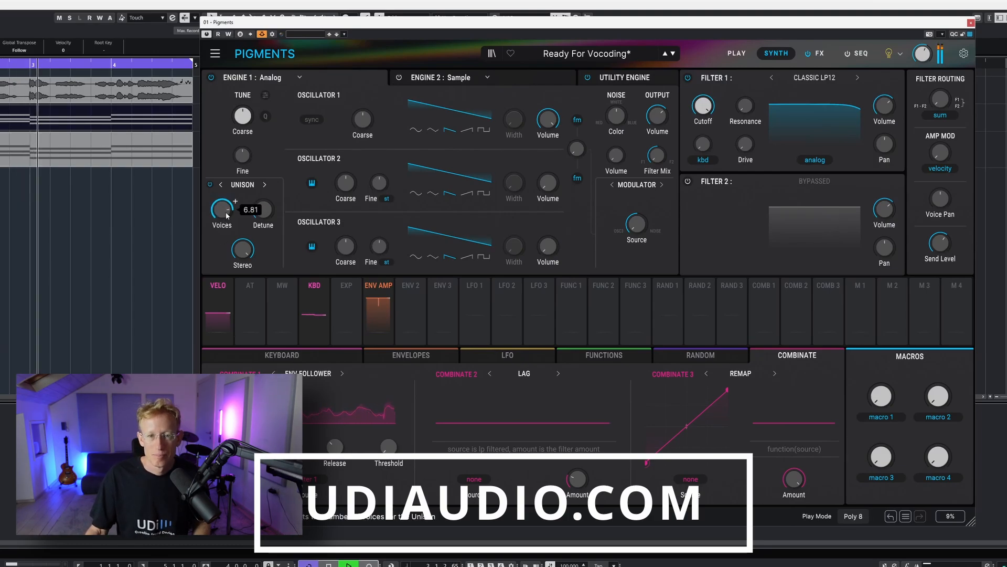
Switch the Unison mode to Chord and back to Unison, then readjust the Unison voices.
click(242, 184)
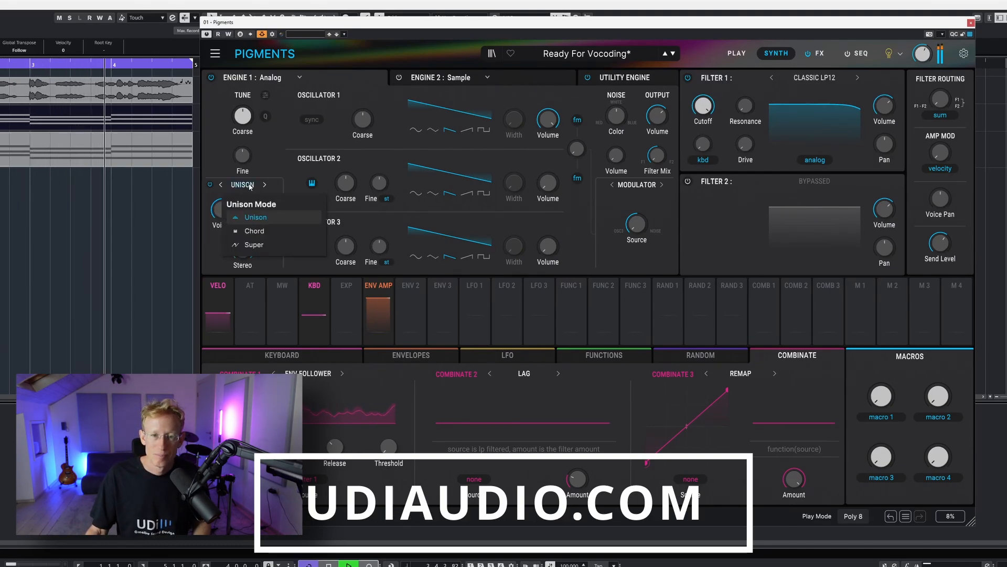
click(260, 234)
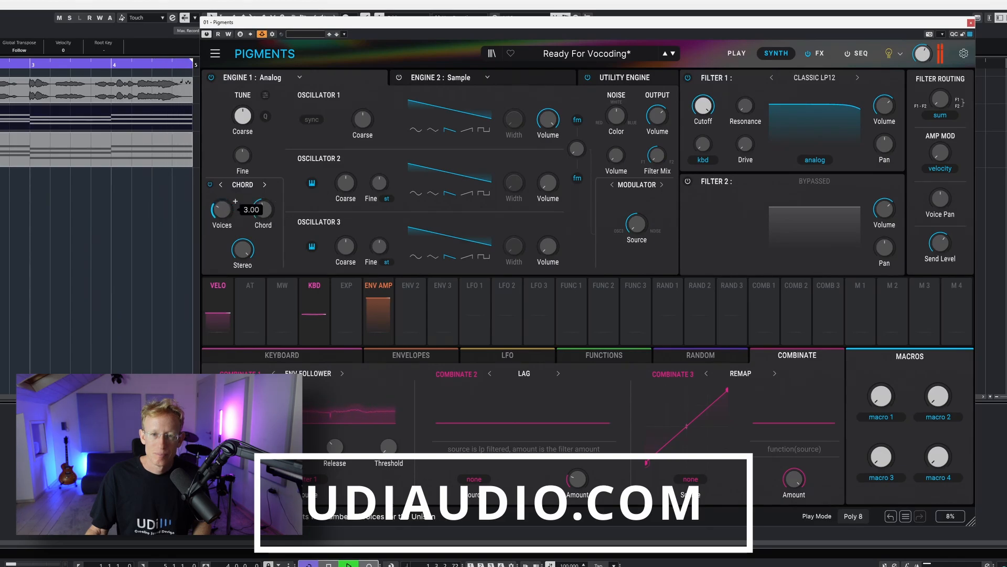
click(249, 186)
click(252, 221)
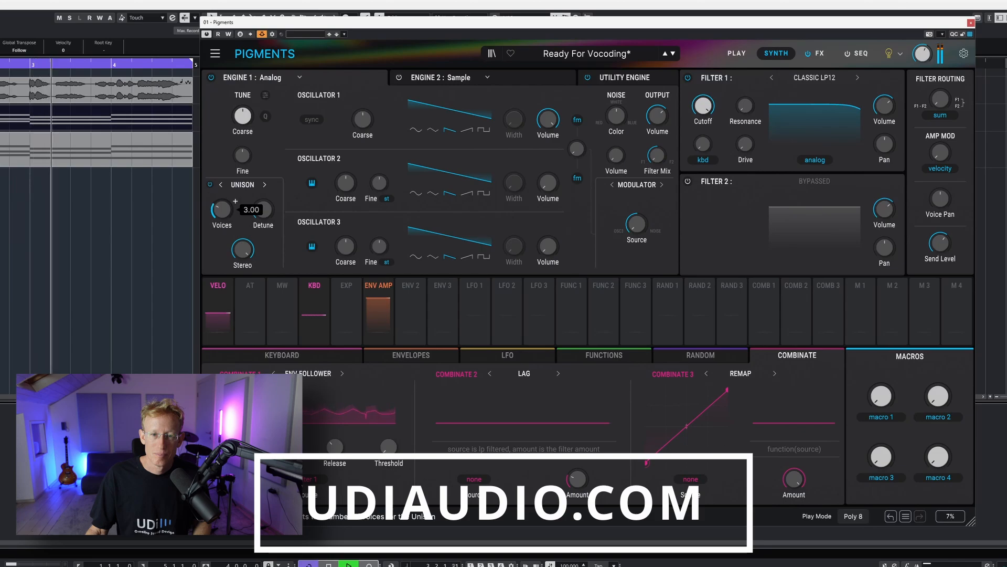
drag(230, 210, 235, 201)
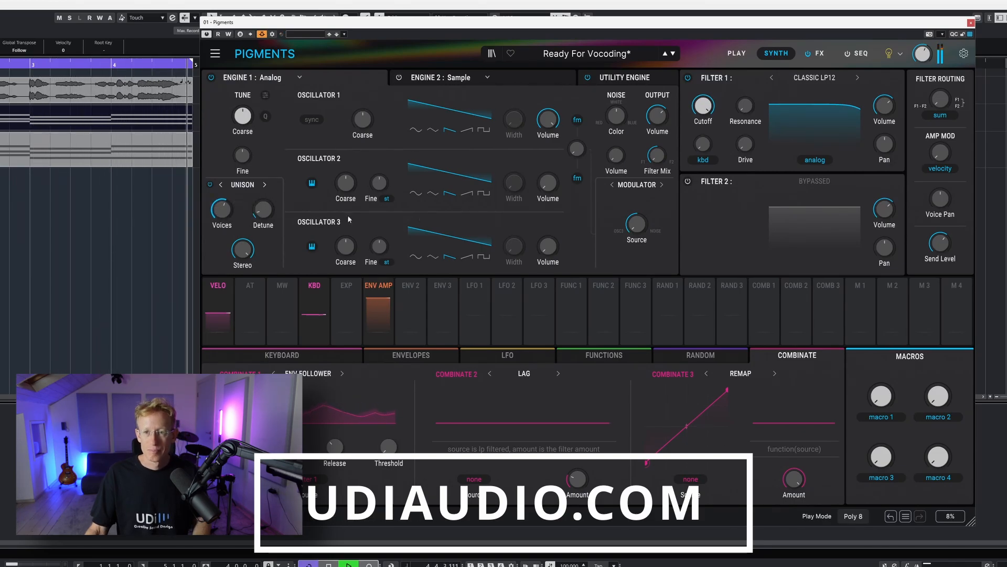
Raise Oscillator 2's volume and pulse width.
drag(547, 183, 561, 174)
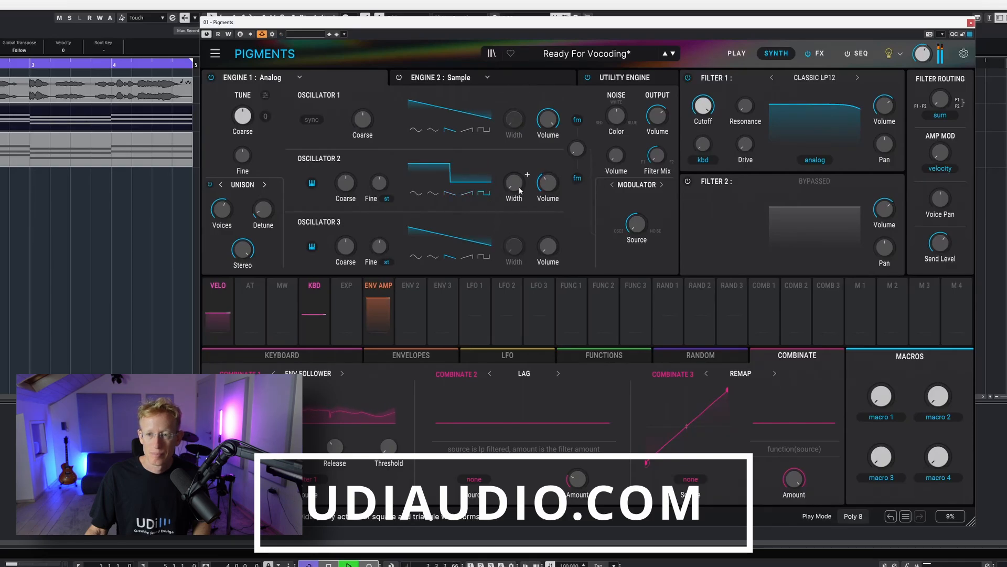
drag(518, 187, 561, 174)
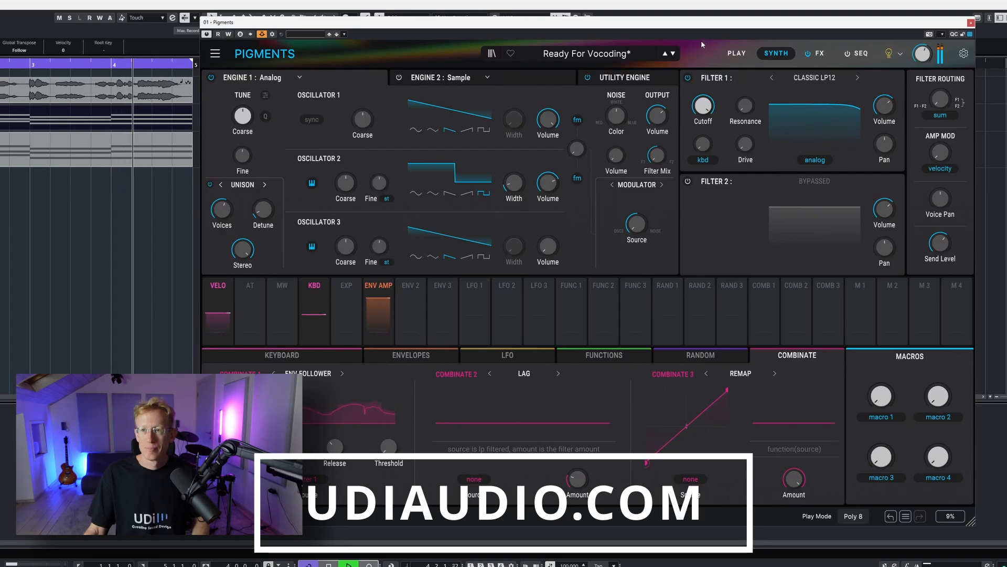